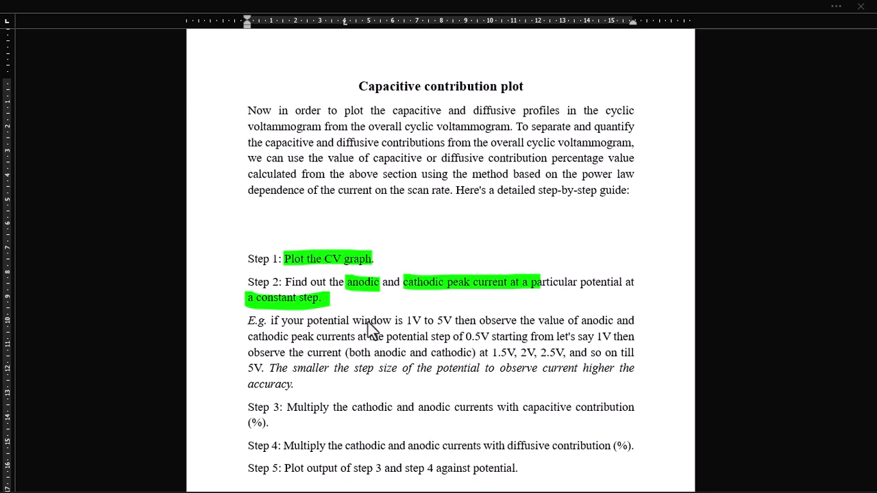
# Highlight '1V to 5V', 'anodic', 'cathodic peak currents', '0.5V' and '1V' in the example paragraph
pyautogui.moveTo(401, 320)
pyautogui.mouseDown()
pyautogui.moveTo(430, 329)
pyautogui.moveTo(459, 320)
pyautogui.mouseUp()
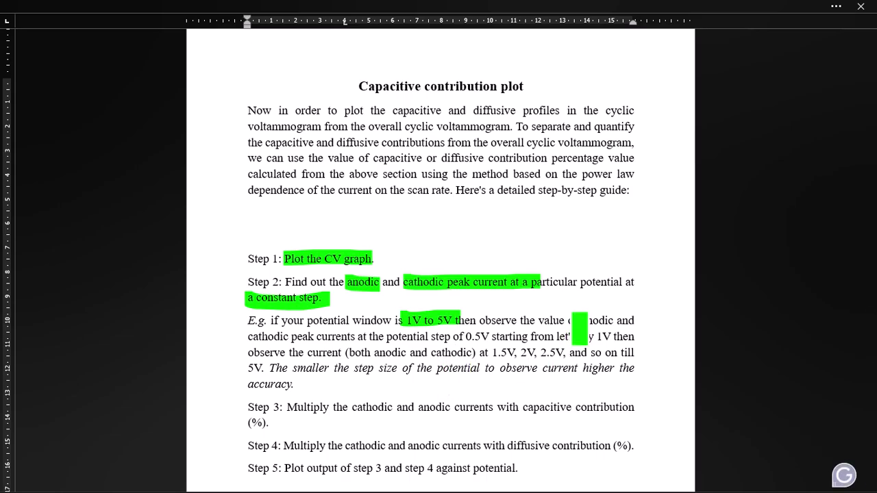
pyautogui.moveTo(569, 321); pyautogui.dragTo(619, 322)
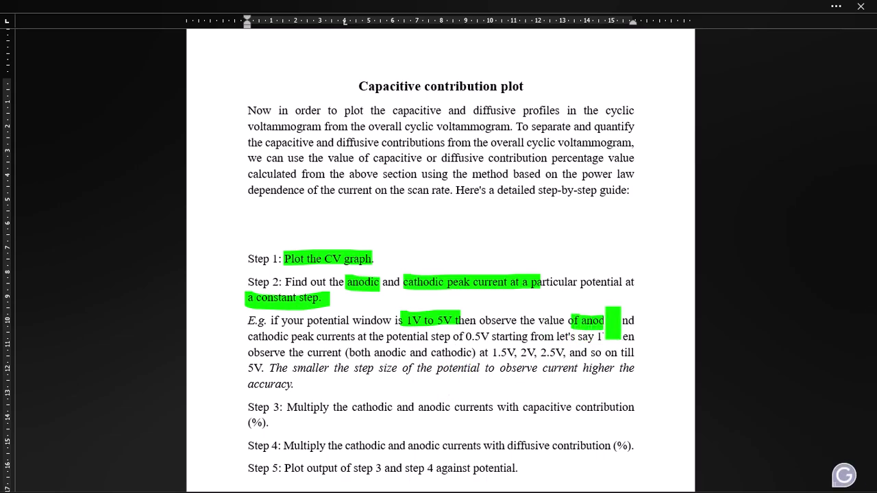
pyautogui.moveTo(269, 338); pyautogui.dragTo(358, 340)
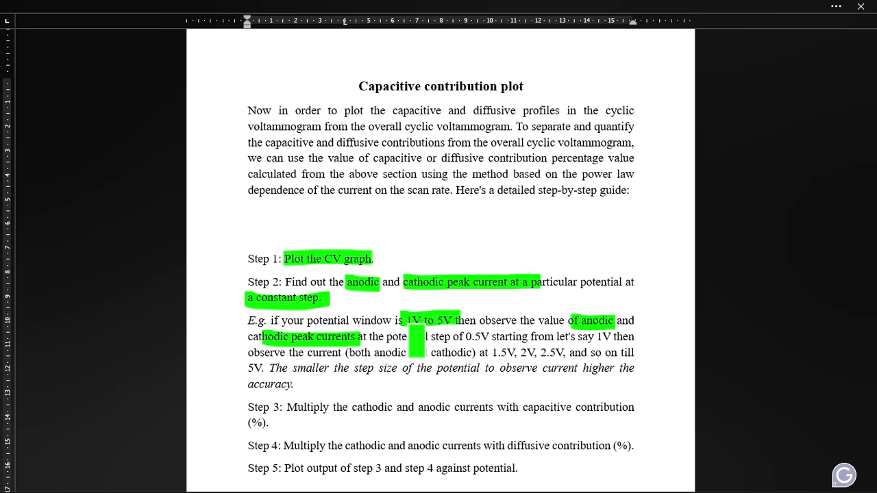
pyautogui.moveTo(455, 337); pyautogui.dragTo(492, 336)
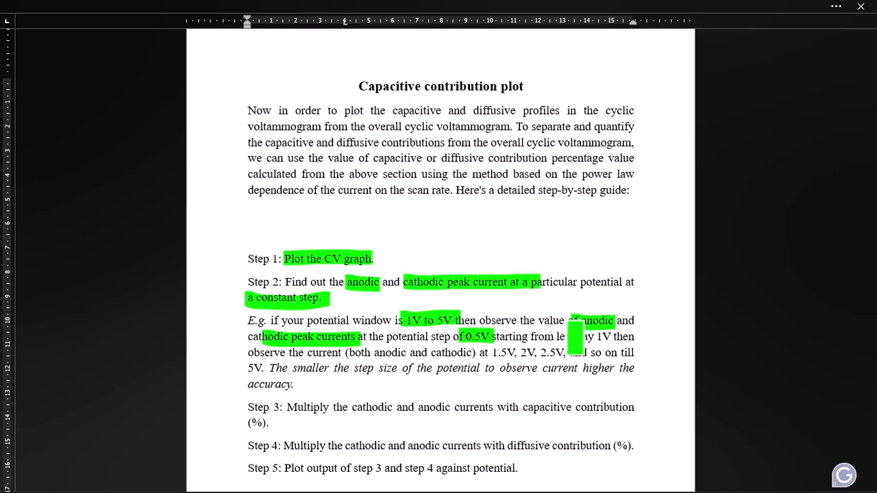
pyautogui.moveTo(593, 337); pyautogui.dragTo(620, 336)
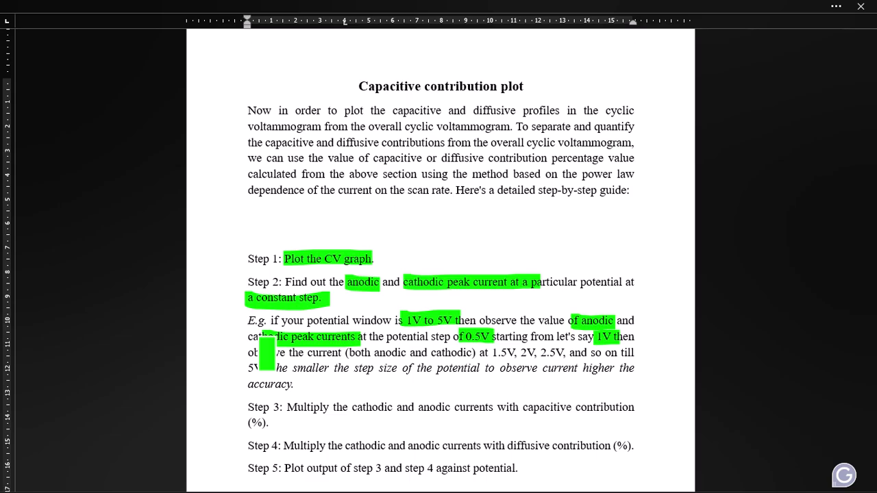
# Highlight the listed potentials through 5V, the word 'accuracy' and the Step 3 instruction line
pyautogui.moveTo(375, 352)
pyautogui.mouseDown()
pyautogui.moveTo(509, 351)
pyautogui.moveTo(509, 361)
pyautogui.moveTo(529, 354)
pyautogui.moveTo(534, 362)
pyautogui.moveTo(567, 352)
pyautogui.mouseUp()
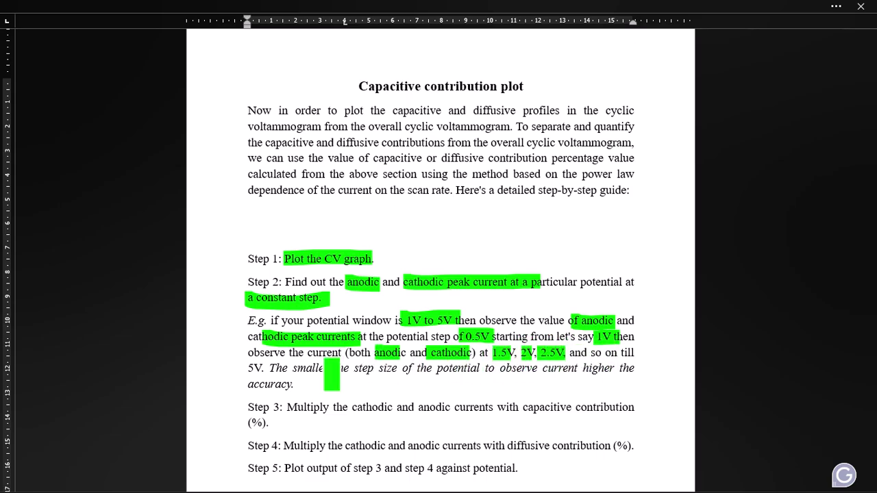
pyautogui.moveTo(247, 368); pyautogui.dragTo(265, 368)
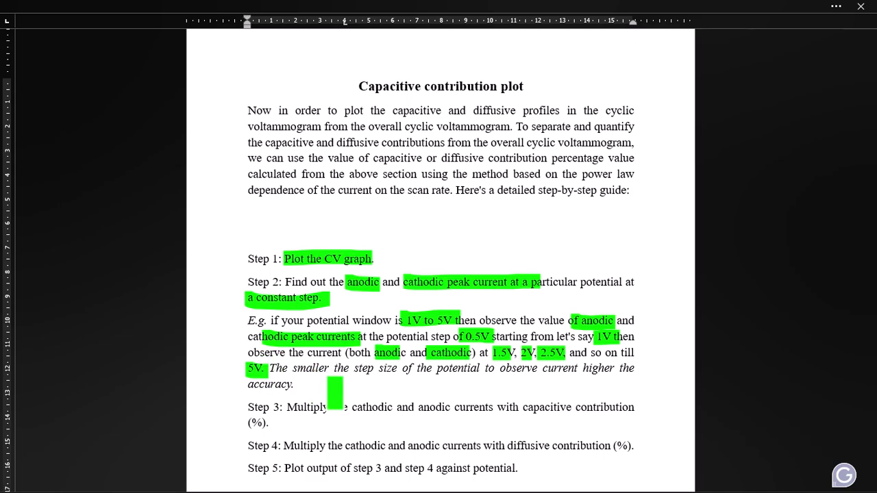
pyautogui.moveTo(398, 320)
pyautogui.mouseDown()
pyautogui.moveTo(390, 320)
pyautogui.moveTo(464, 320)
pyautogui.mouseUp()
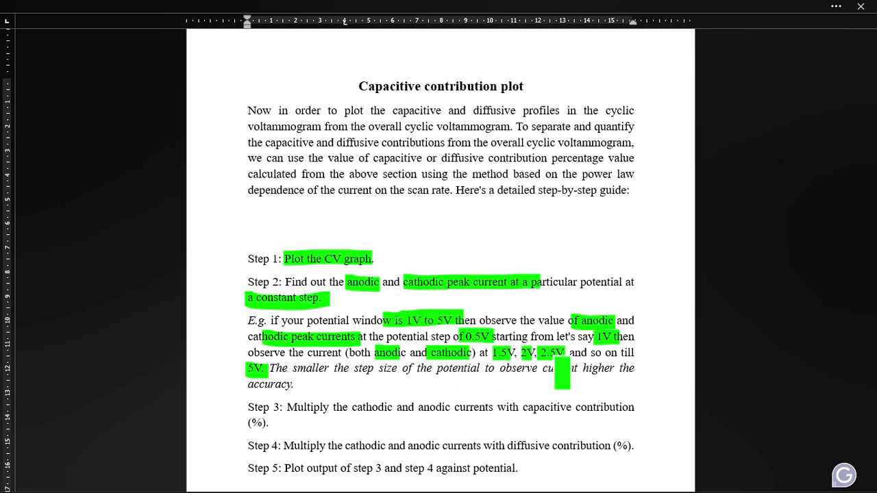
pyautogui.moveTo(247, 385); pyautogui.dragTo(297, 384)
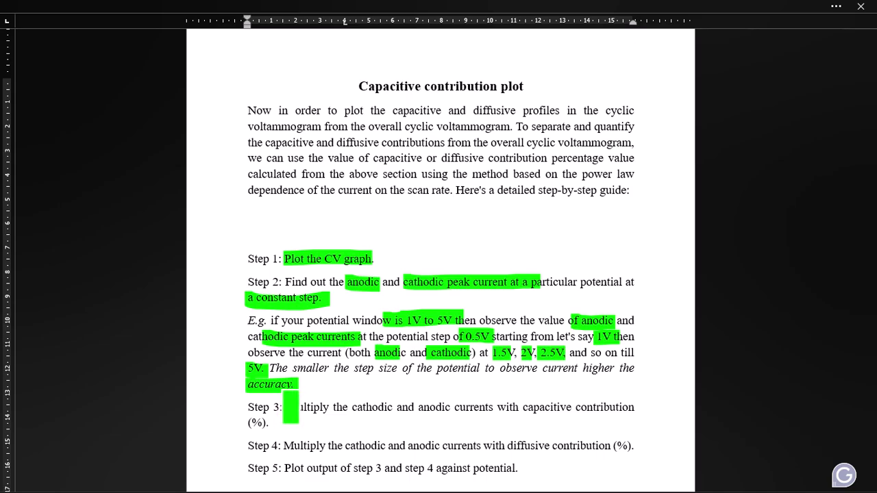
pyautogui.moveTo(291, 407); pyautogui.dragTo(636, 407)
# Highlight the '(%)' ending Step 3, then the full Step 4 and Step 5 lines
pyautogui.moveTo(248, 423); pyautogui.dragTo(273, 423)
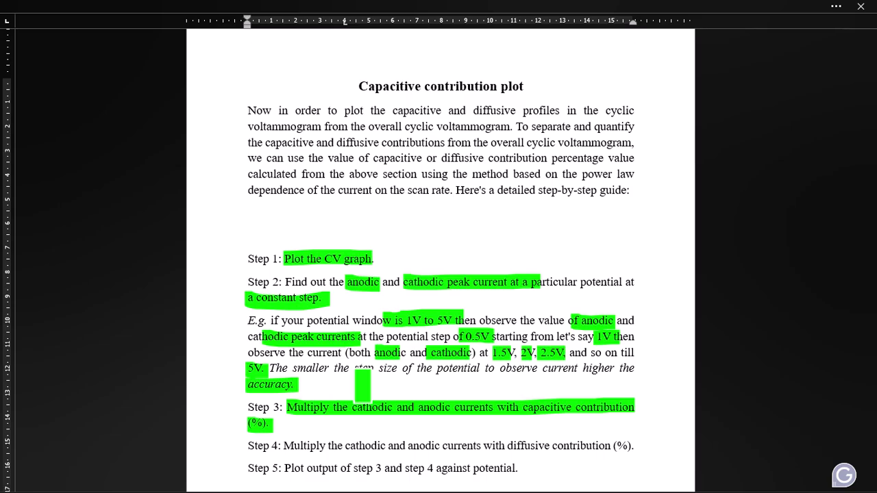
pyautogui.moveTo(344, 449); pyautogui.dragTo(629, 449)
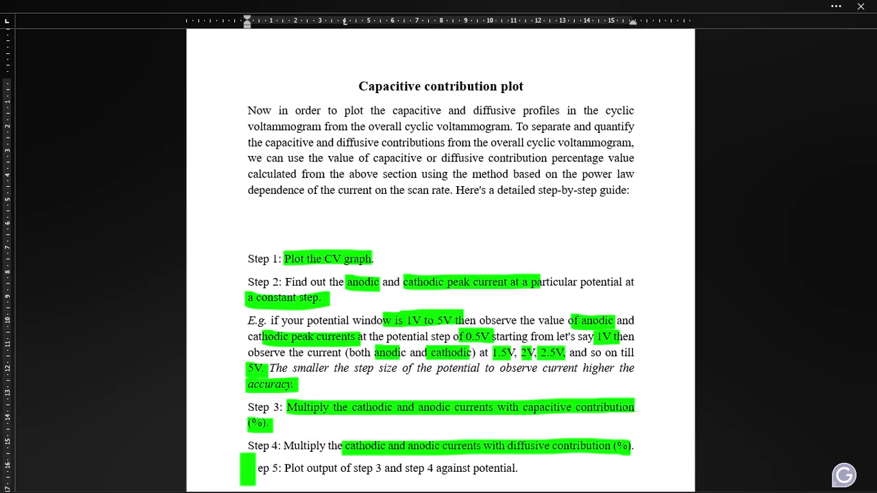
pyautogui.moveTo(250, 470); pyautogui.dragTo(515, 470)
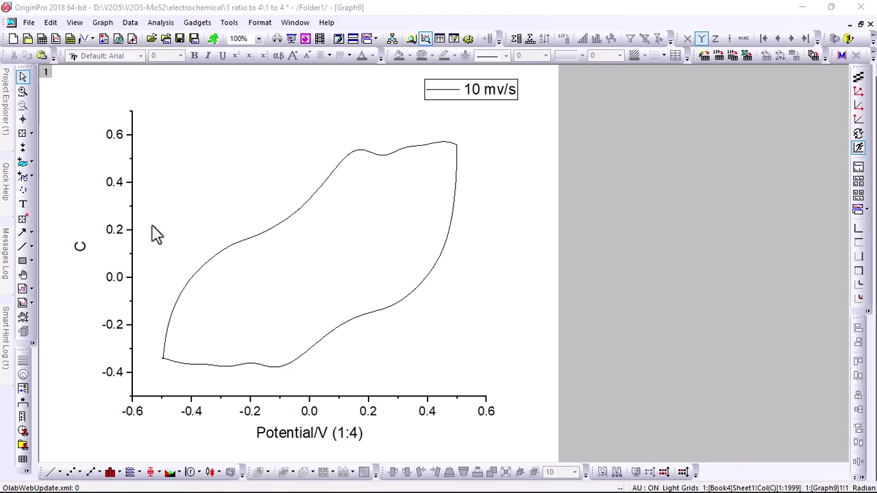
# Draw a vertical line across the 10 mV/s CV graph and slide it to -0.5, -0.4 and -0.3 V
pyautogui.click(23, 246)
pyautogui.moveTo(226, 120); pyautogui.dragTo(226, 419)
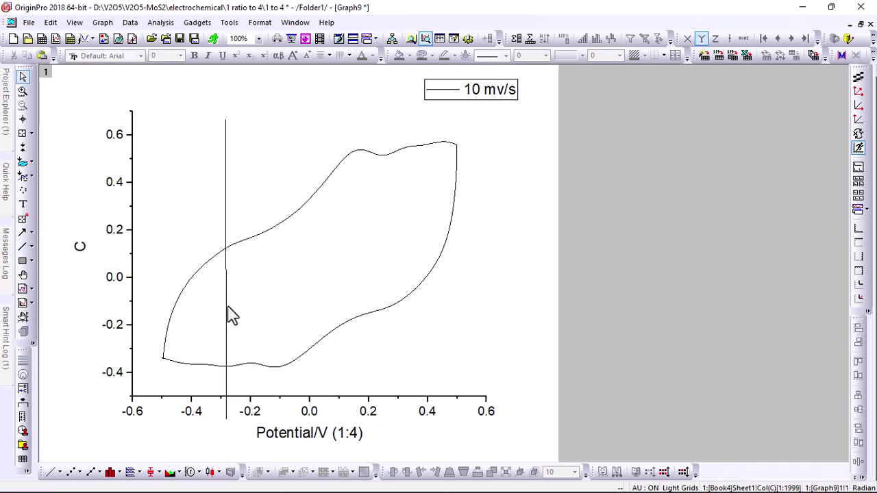
pyautogui.moveTo(227, 308); pyautogui.dragTo(163, 310)
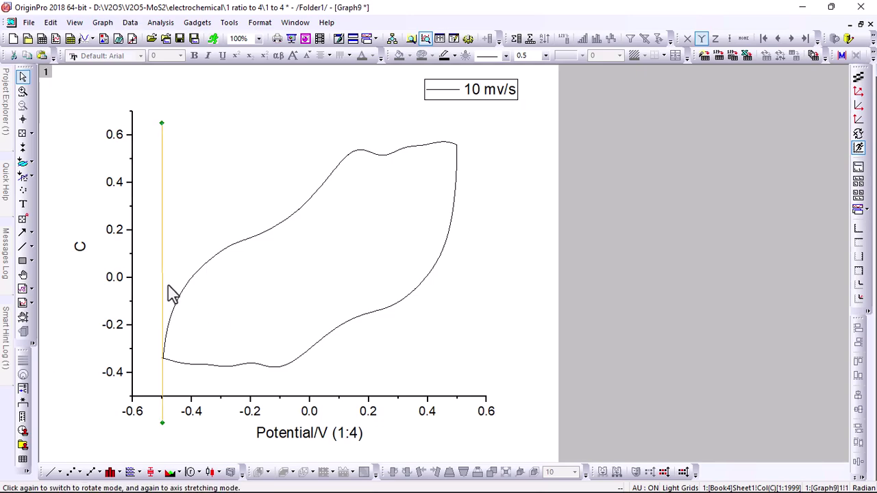
pyautogui.moveTo(162, 280); pyautogui.dragTo(190, 281)
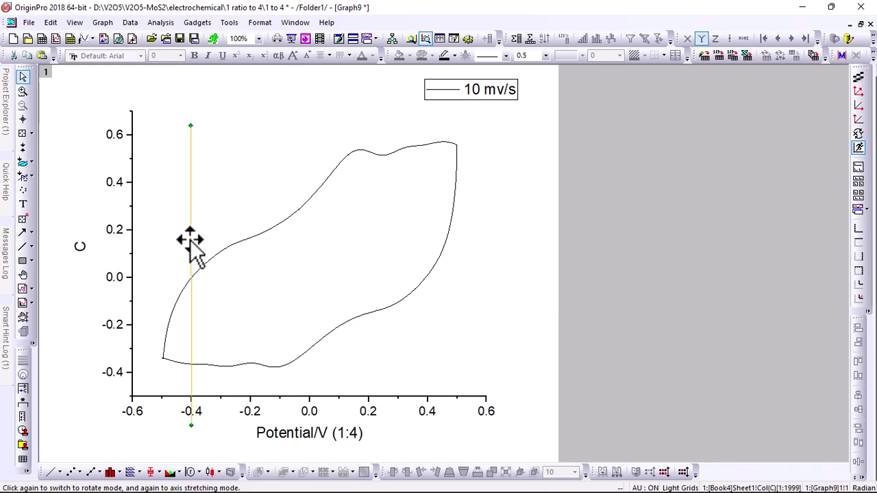
pyautogui.moveTo(189, 239); pyautogui.dragTo(220, 239)
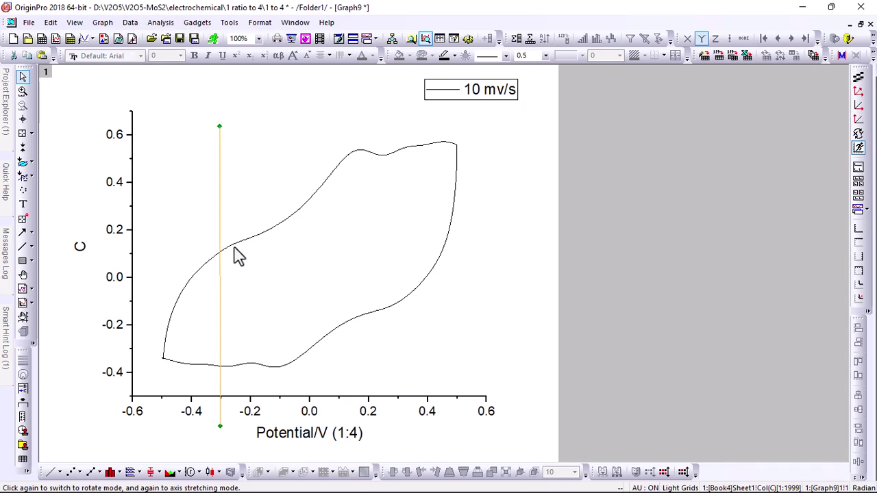
pyautogui.click(223, 315)
pyautogui.moveTo(221, 301); pyautogui.dragTo(457, 284)
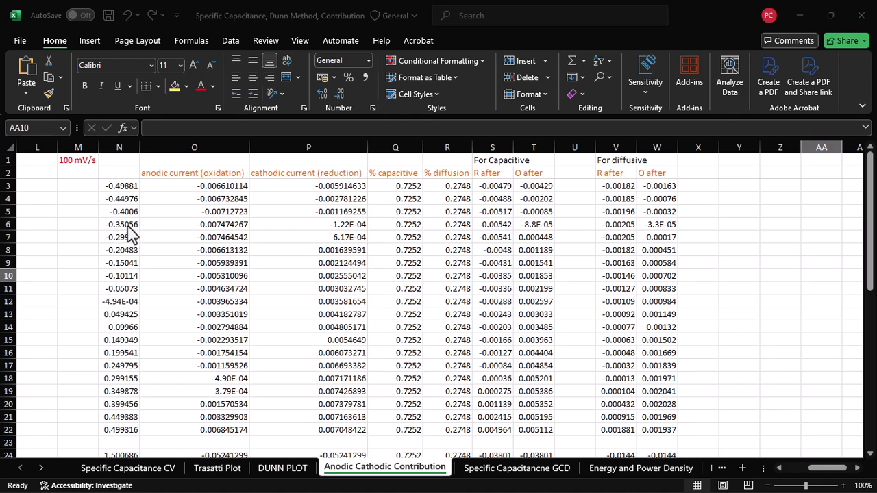
# Change the M1 scan-rate label from '100 mV/s' to '10 mV/s'
pyautogui.doubleClick(71, 160)
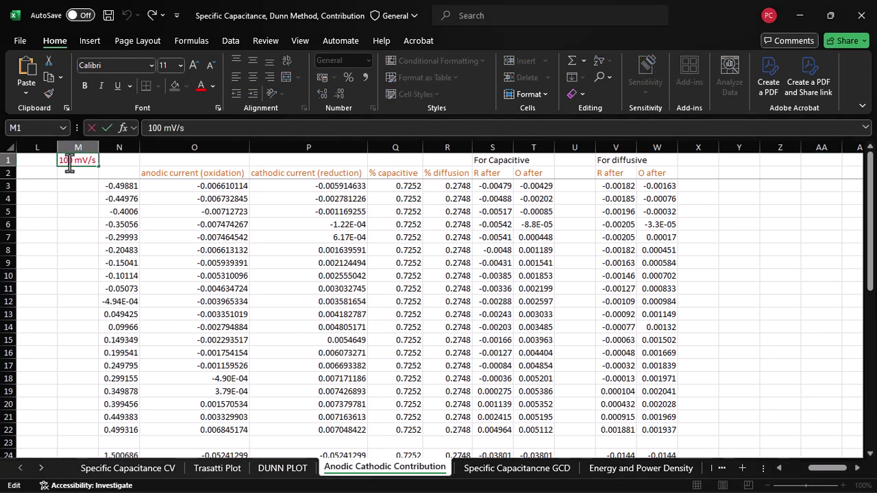
pyautogui.press('BackSpace')
pyautogui.click(84, 248)
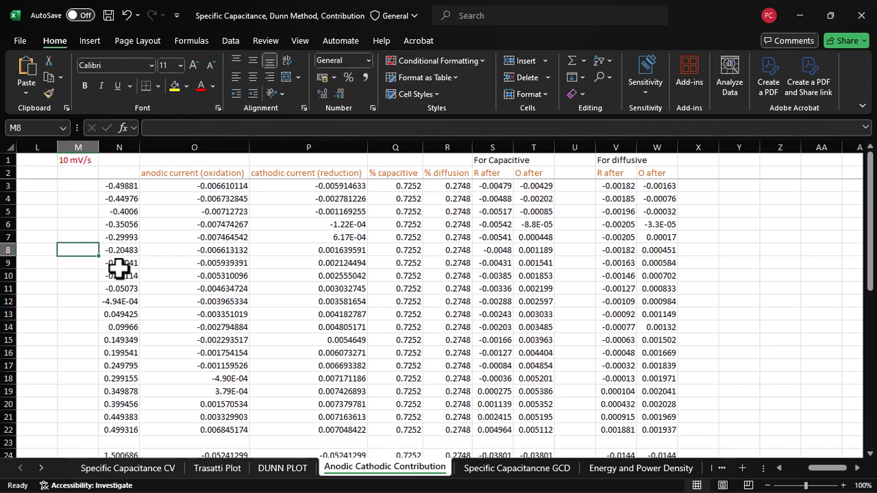
# Check the potential and current values, then select the anodic currents O3:O22
pyautogui.click(119, 187)
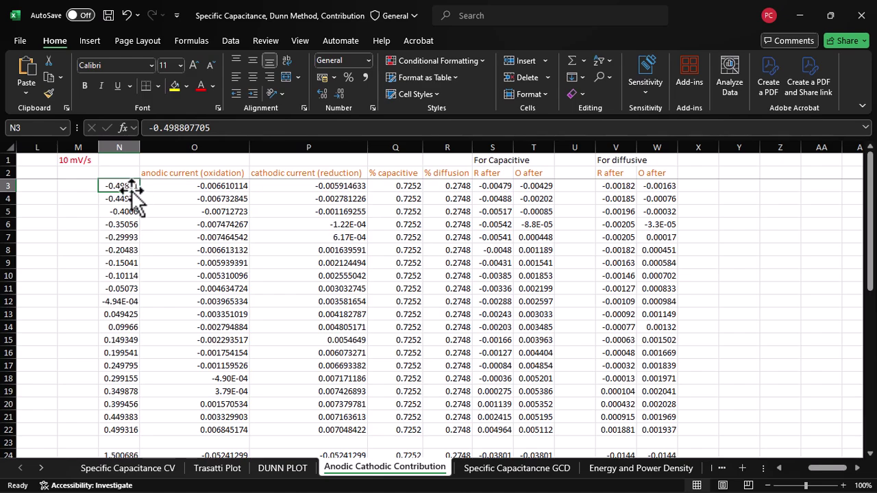
pyautogui.click(114, 432)
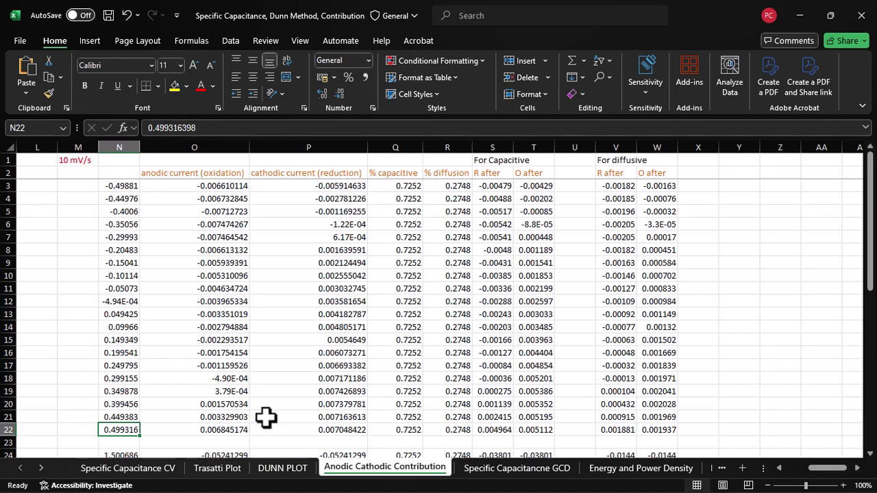
pyautogui.click(162, 185)
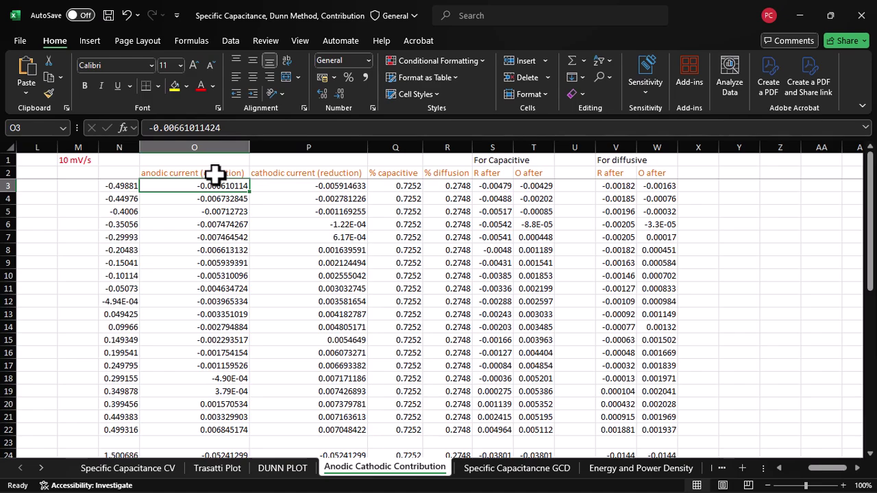
pyautogui.click(310, 186)
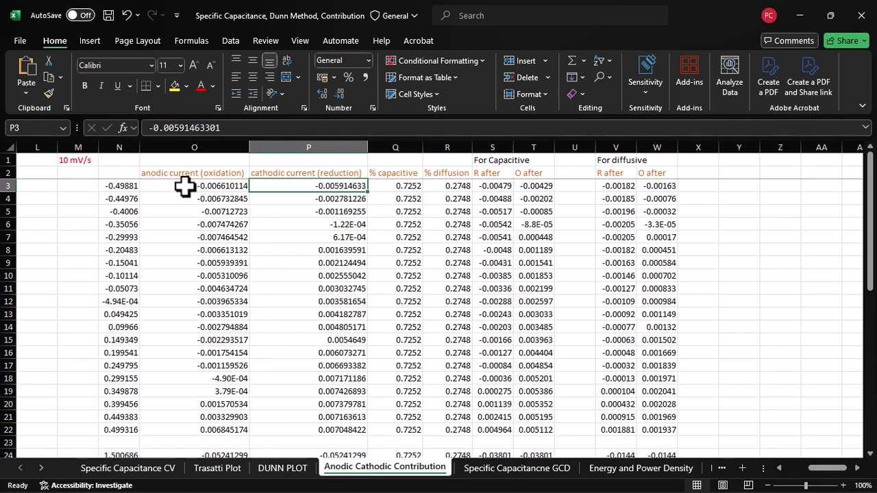
pyautogui.moveTo(183, 186); pyautogui.dragTo(205, 430)
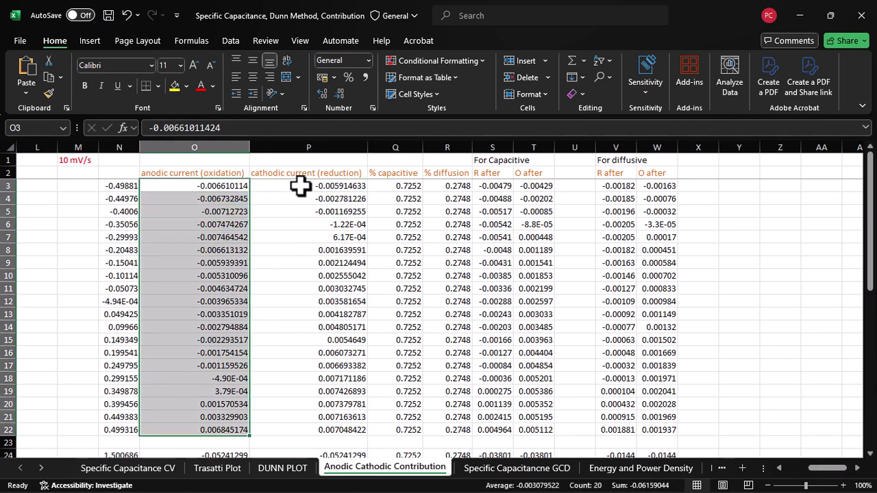
pyautogui.click(406, 252)
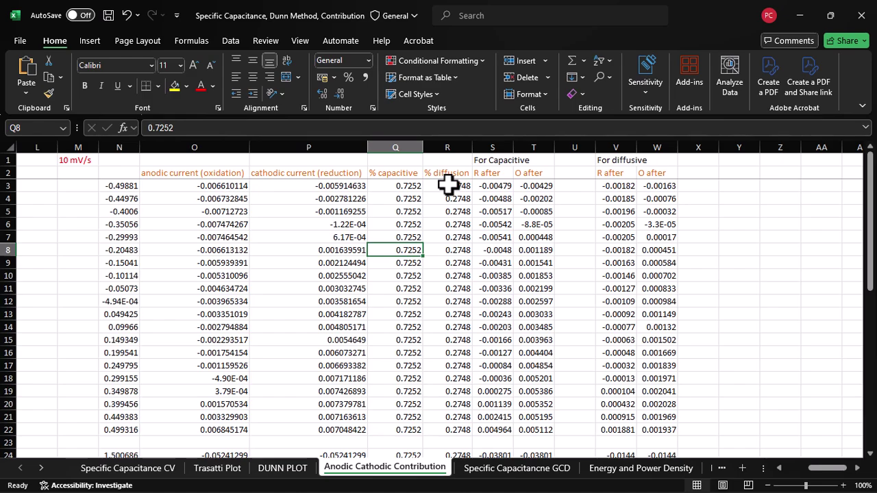
pyautogui.click(401, 188)
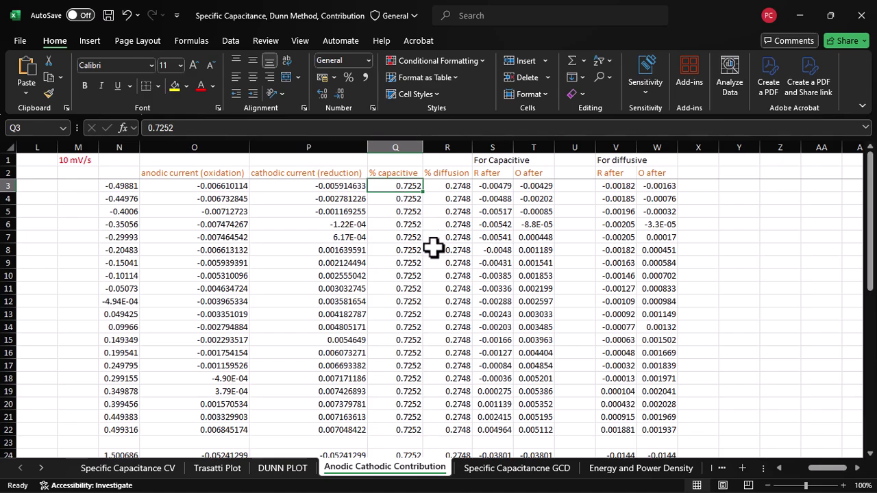
pyautogui.click(451, 190)
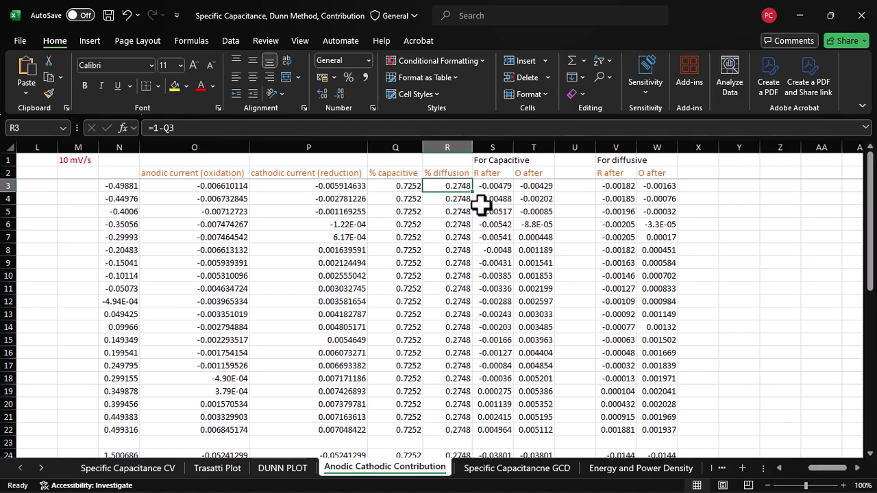
pyautogui.click(500, 147)
pyautogui.moveTo(505, 152); pyautogui.dragTo(515, 154)
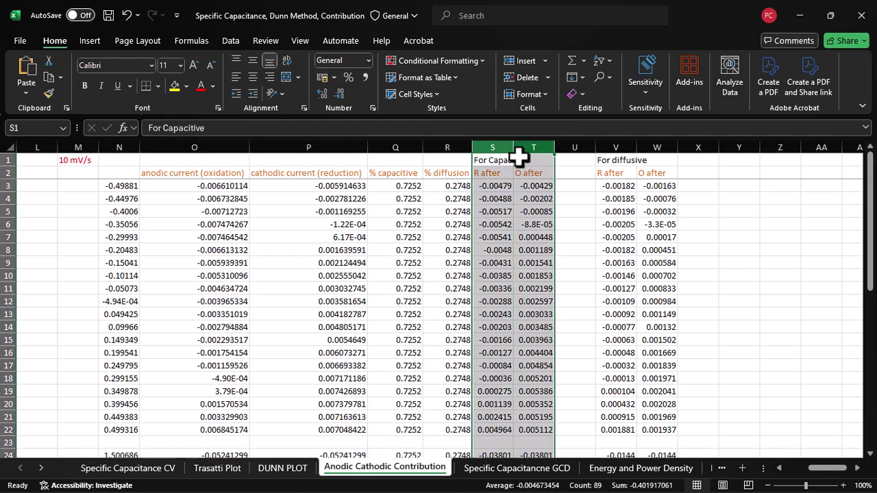
pyautogui.click(497, 185)
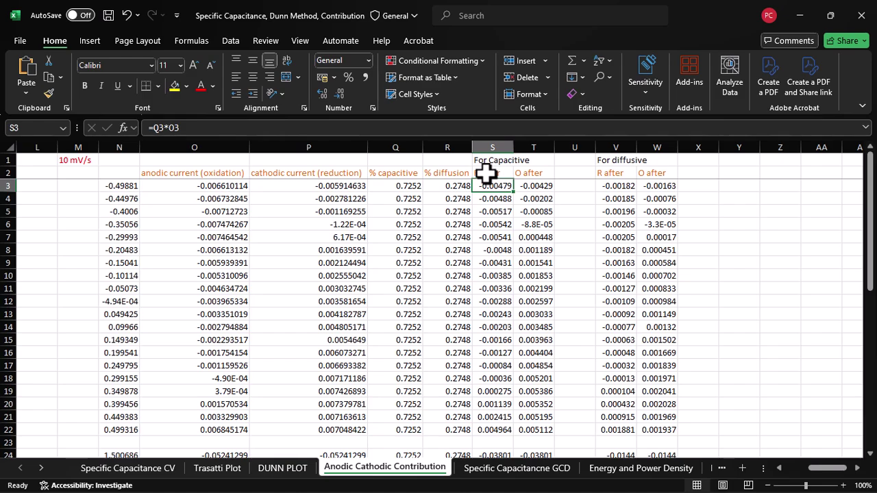
pyautogui.click(529, 173)
pyautogui.click(534, 185)
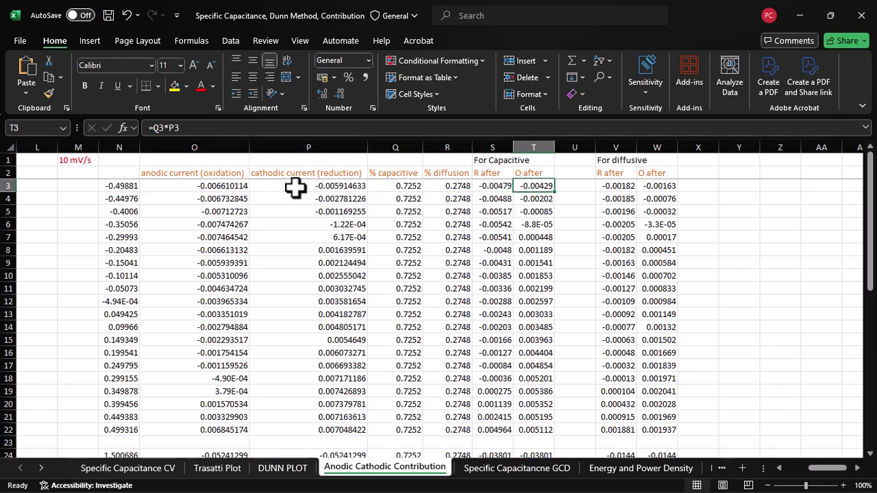
pyautogui.click(406, 186)
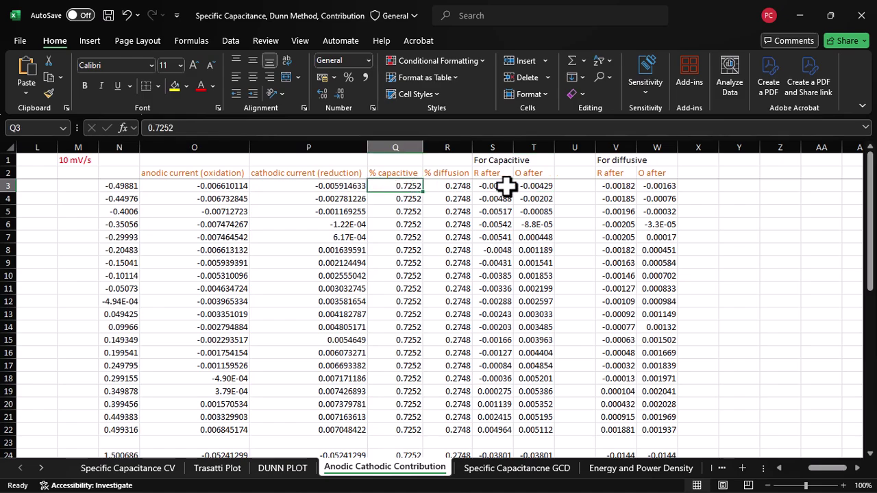
pyautogui.click(530, 185)
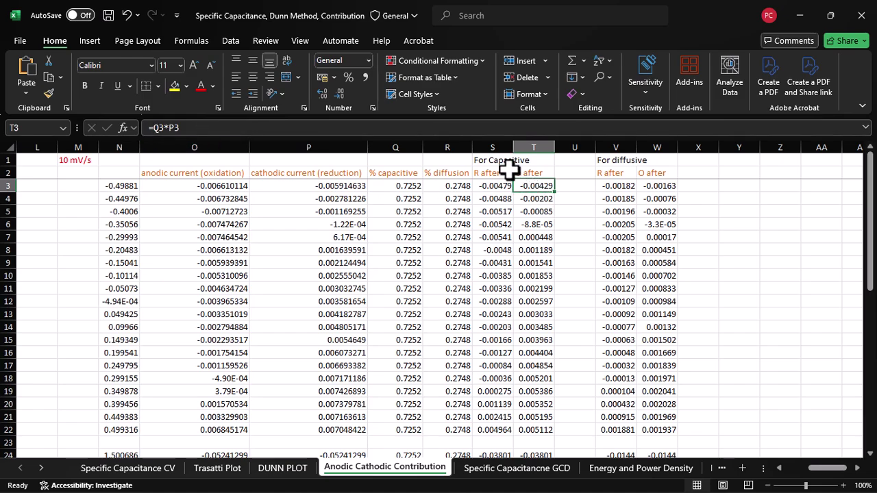
pyautogui.moveTo(487, 152); pyautogui.dragTo(532, 152)
pyautogui.moveTo(616, 147); pyautogui.dragTo(657, 157)
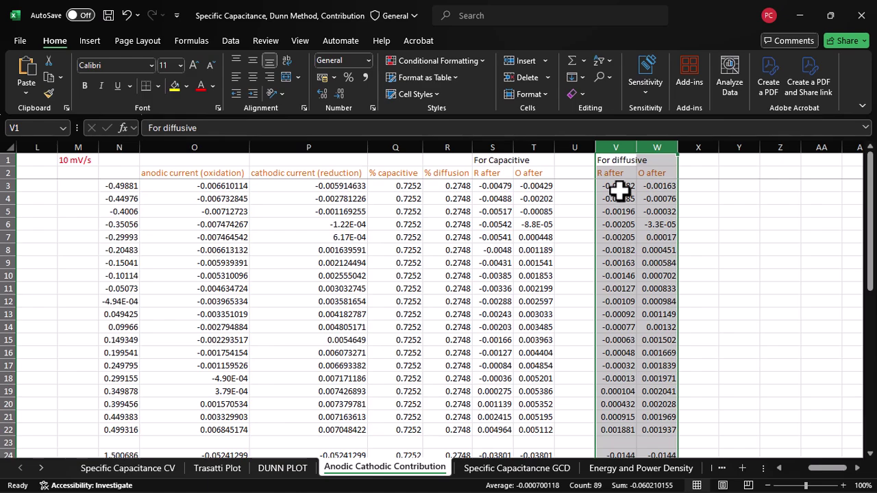
# Inspect the diffusion fraction and diffusive R after/O after formulas in R3, V3 and W3
pyautogui.click(454, 186)
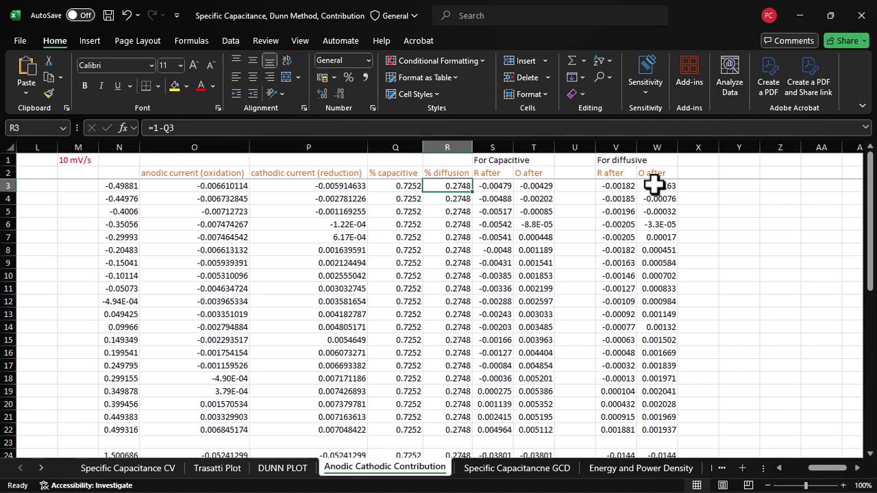
pyautogui.click(618, 188)
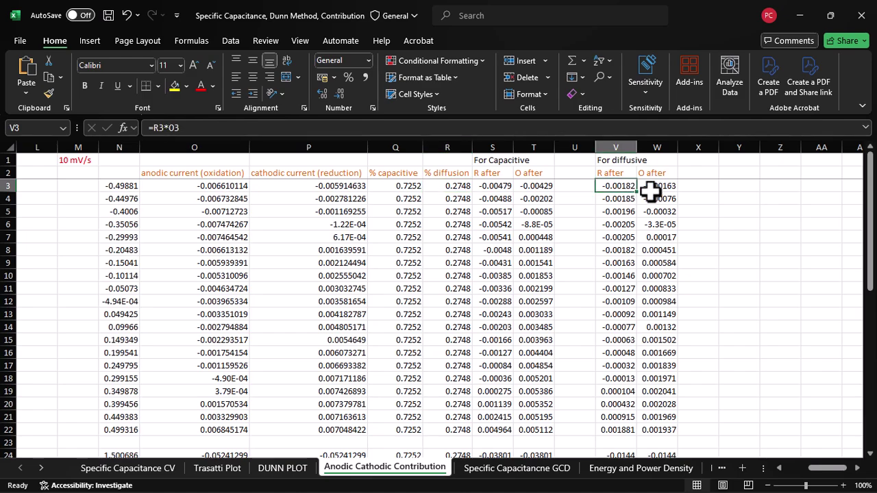
pyautogui.click(653, 186)
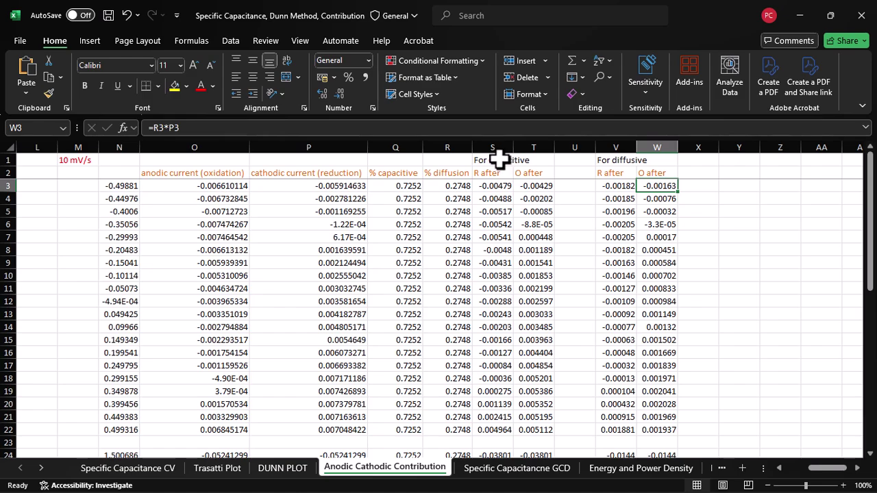
# Copy columns S through W holding the capacitive and diffusive R after and O after values
pyautogui.moveTo(492, 144); pyautogui.dragTo(660, 166)
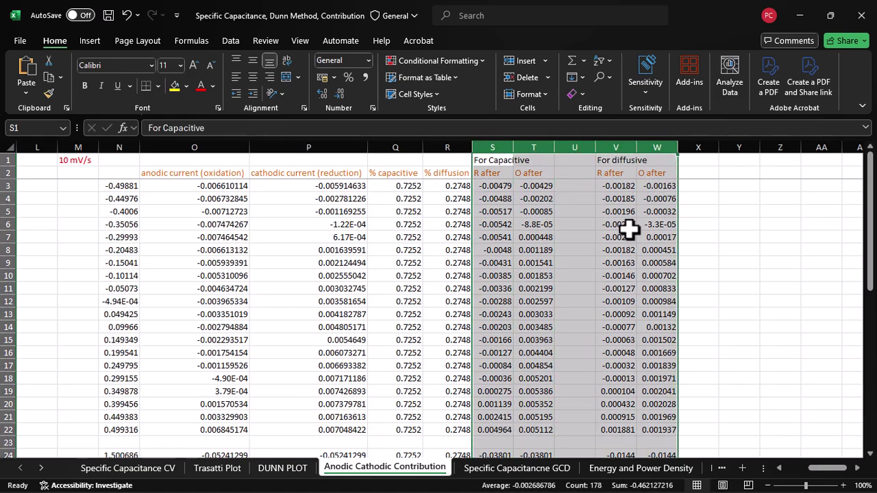
pyautogui.rightClick(525, 237)
pyautogui.click(577, 280)
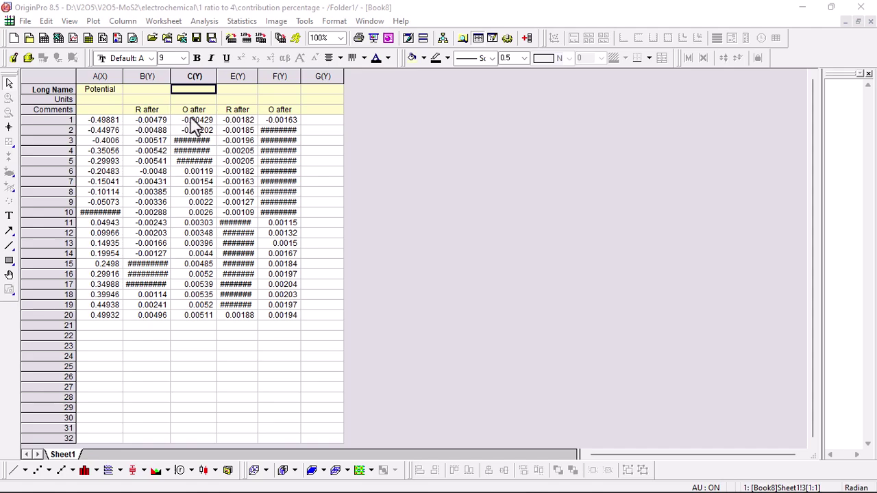
# Enter 'capacitive profile' in column B's Units cell and 'diffusive profile' in column E's
pyautogui.click(152, 100)
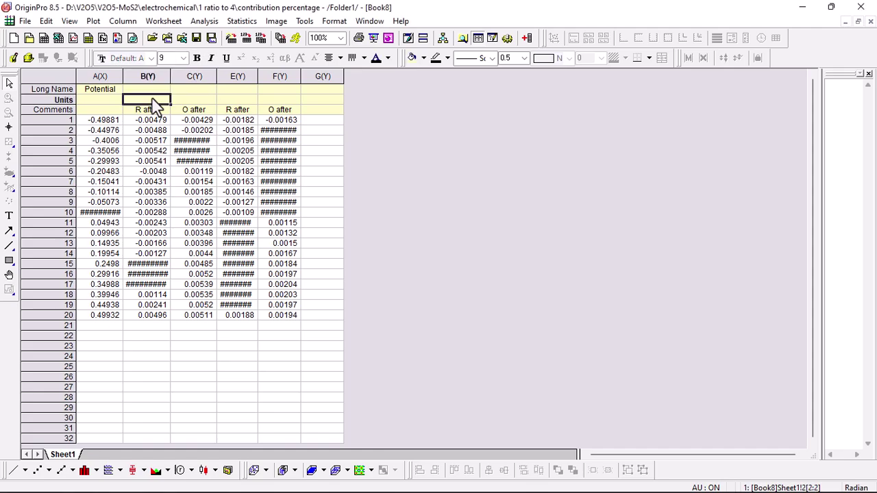
pyautogui.write('c')
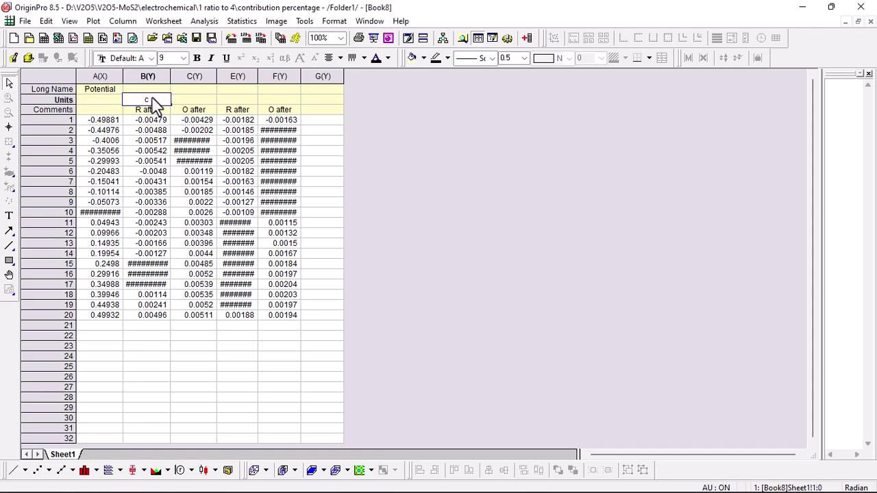
pyautogui.write('apacitive')
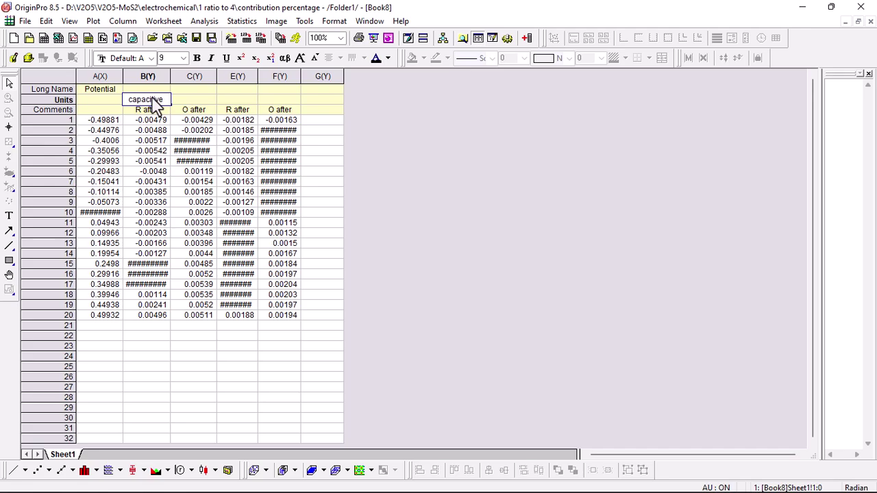
pyautogui.write(' profile')
pyautogui.press('Tab')
pyautogui.press('Tab')
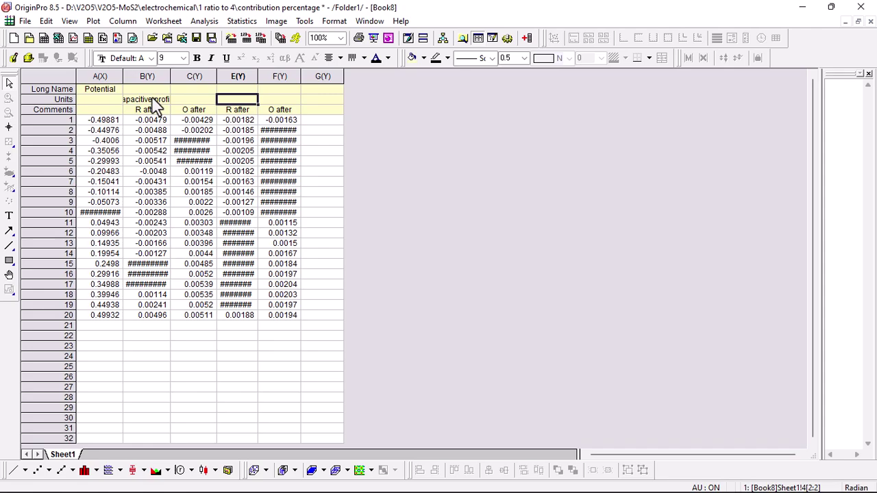
pyautogui.write('dif')
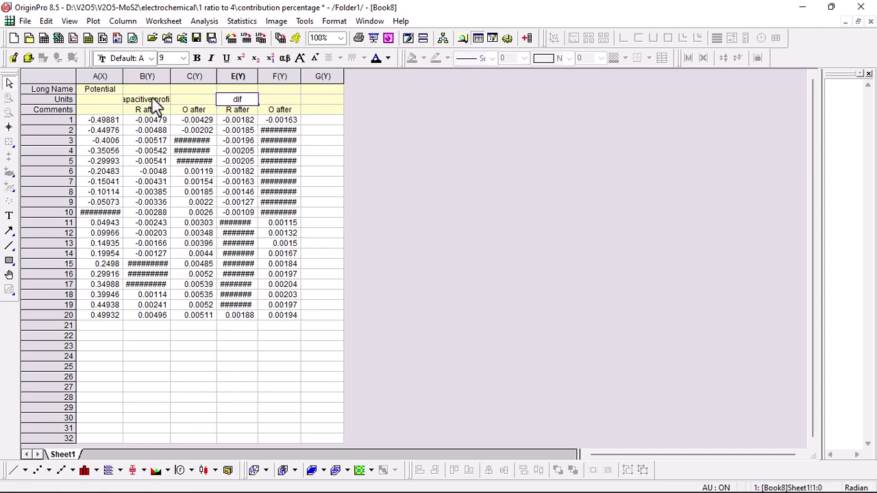
pyautogui.write('fusive profile')
# Autofit column E's width and select the potential values in column A
pyautogui.doubleClick(272, 76)
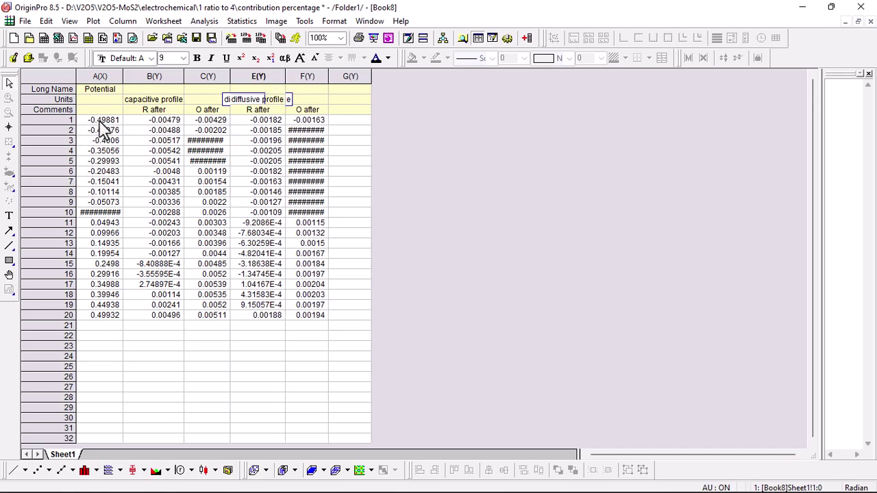
pyautogui.moveTo(104, 121); pyautogui.dragTo(109, 317)
pyautogui.moveTo(533, 483)
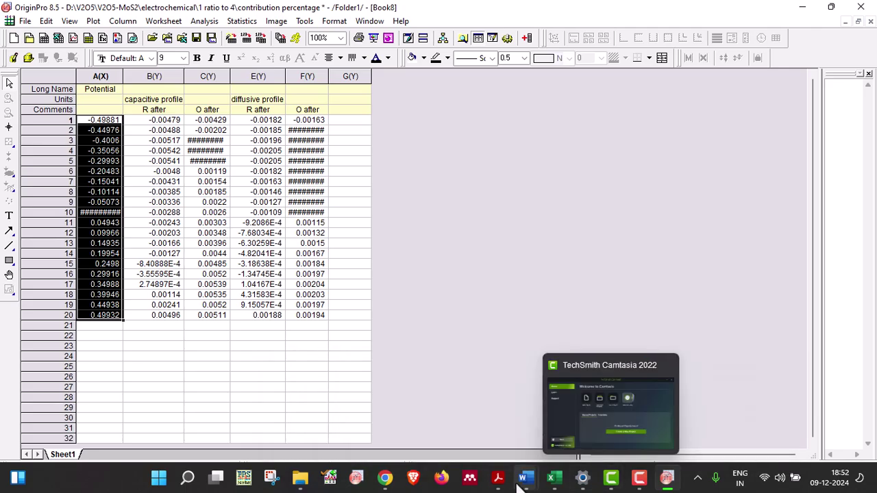
# In Excel, copy the potential values N3:N22
pyautogui.click(552, 480)
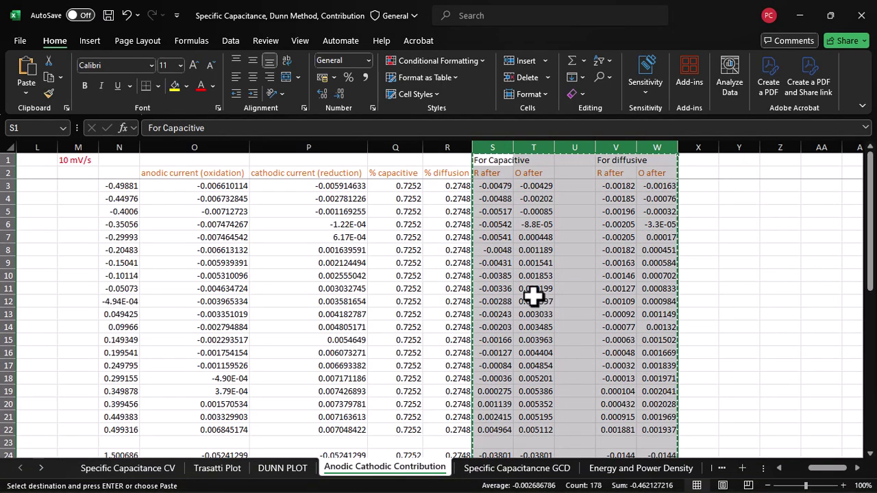
pyautogui.click(118, 198)
pyautogui.moveTo(118, 187); pyautogui.dragTo(129, 429)
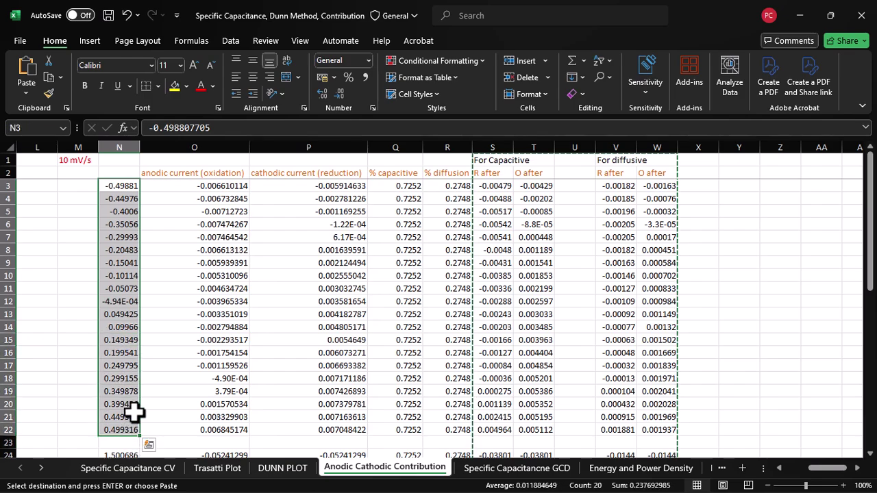
pyautogui.hotkey('ctrl', 'c')
# Return to the OriginPro Book8 worksheet and select columns A through F
pyautogui.moveTo(470, 488)
pyautogui.click(666, 478)
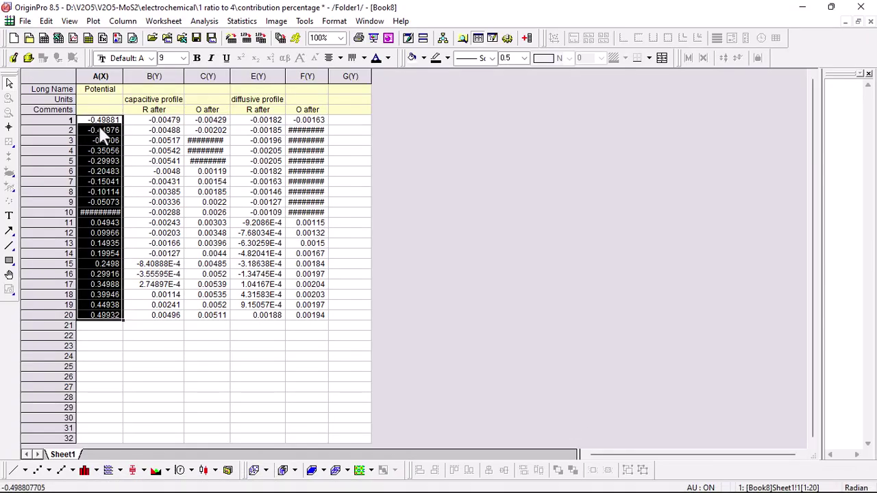
pyautogui.click(466, 221)
pyautogui.click(108, 77)
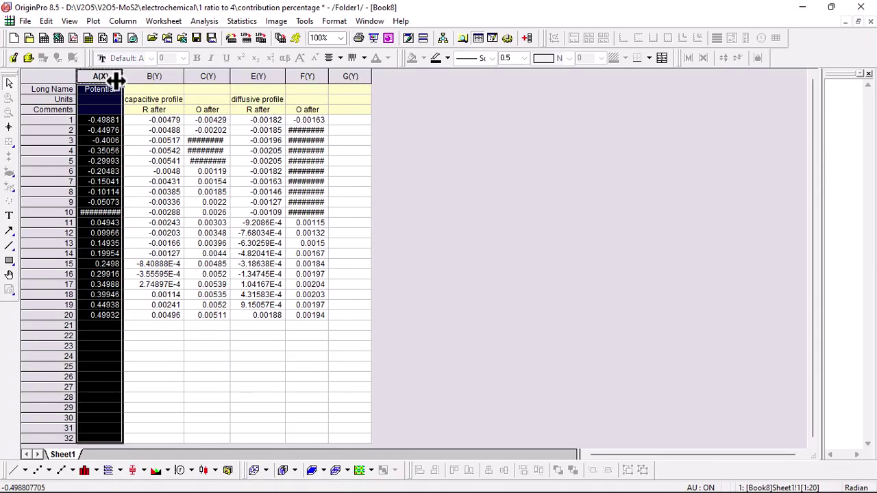
pyautogui.moveTo(109, 77); pyautogui.dragTo(286, 94)
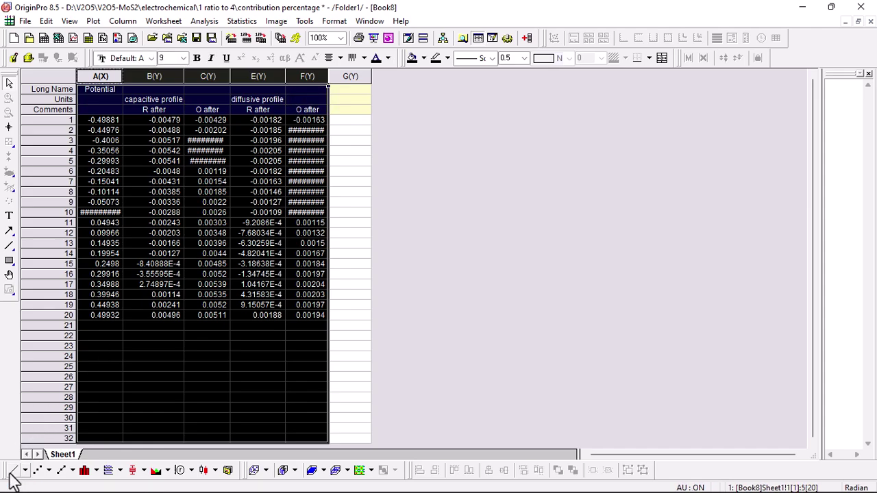
# Activate Graph10 from the Window > More Windows list and close the list
pyautogui.click(372, 21)
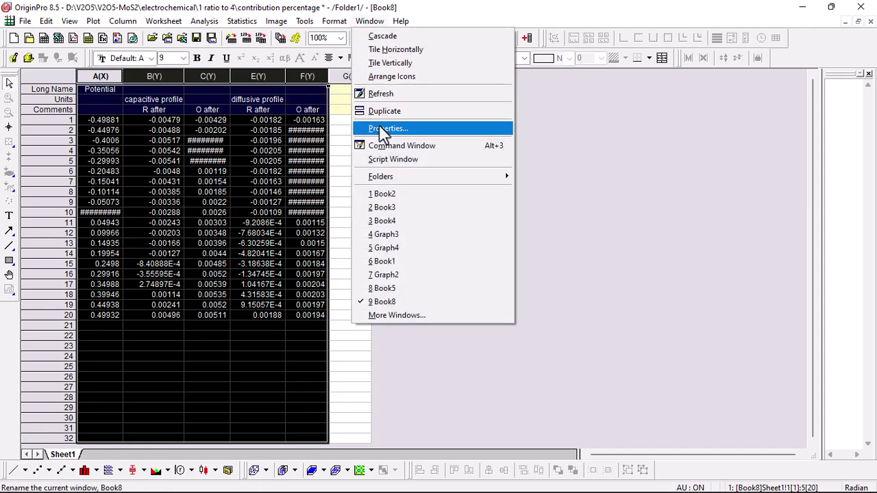
pyautogui.click(403, 315)
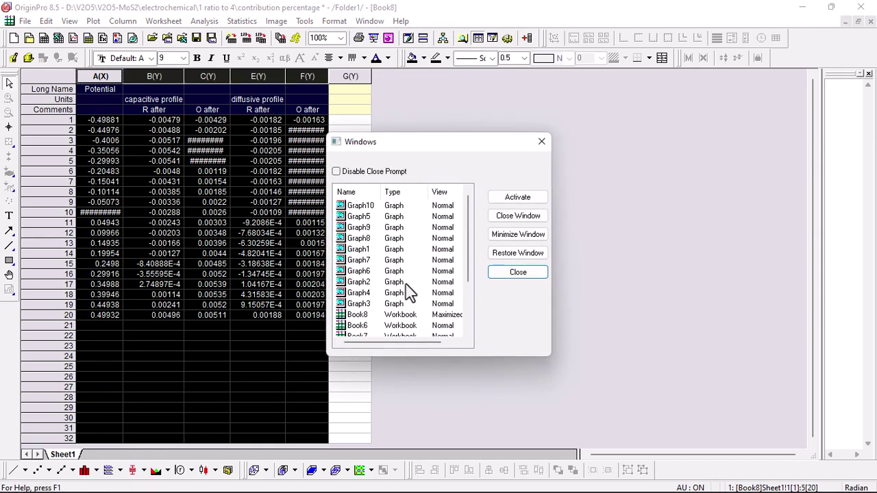
pyautogui.doubleClick(358, 205)
pyautogui.click(507, 274)
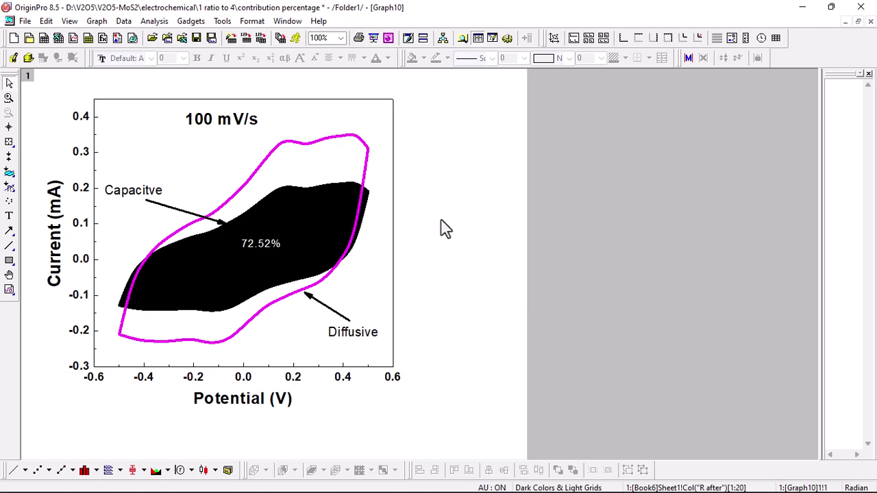
# Delete one zero from Graph10's '100 mV/s' title so it reads '10 mV/s'
pyautogui.click(205, 130)
pyautogui.press('BackSpace')
pyautogui.write('0')
pyautogui.click(476, 232)
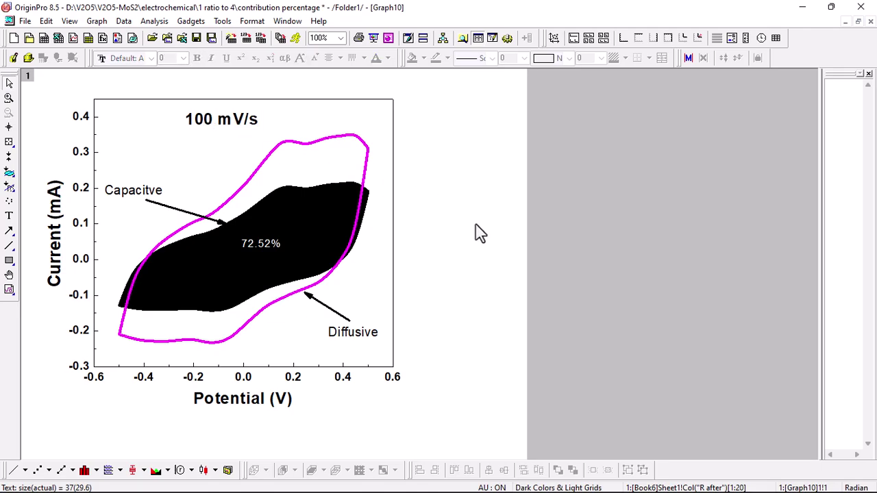
pyautogui.click(205, 130)
pyautogui.press('BackSpace')
pyautogui.click(438, 199)
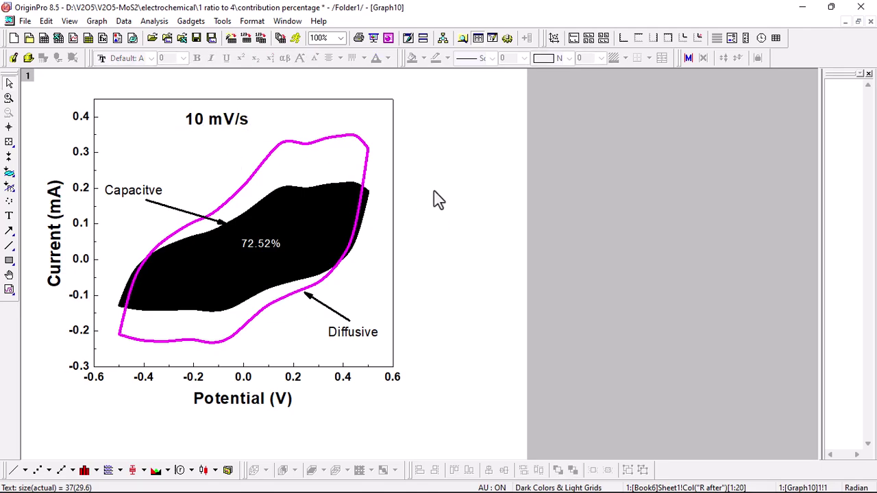